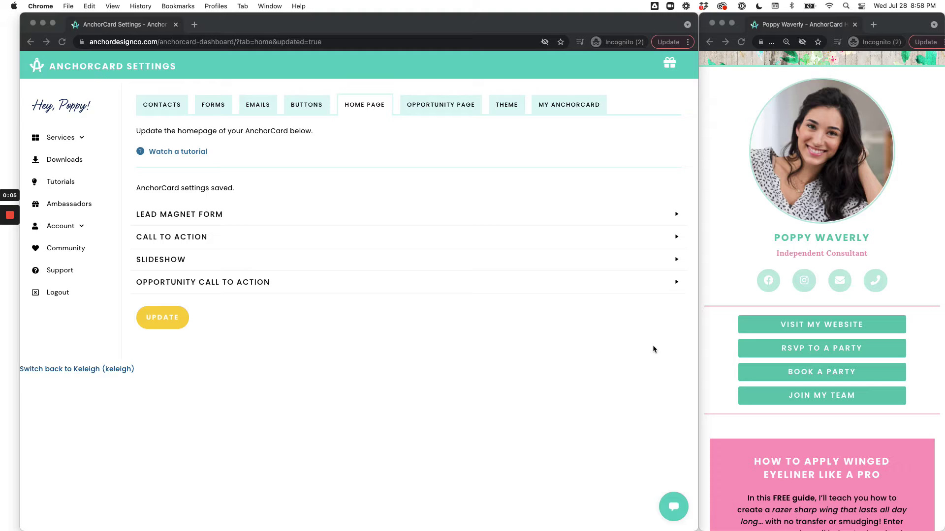
Step: Expand the homepage Call to Action settings and toggle Enable on, then back off
{"action": "left_click", "coordinate": [626, 238]}
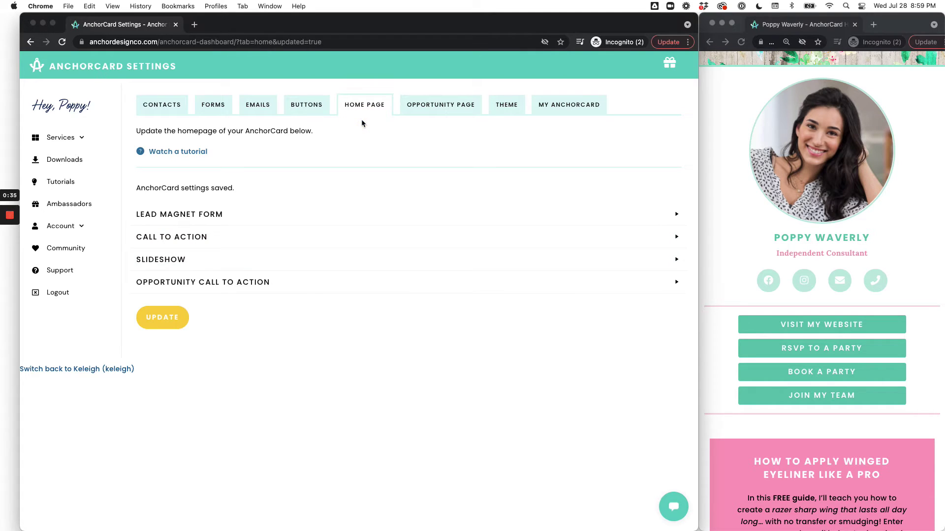
{"action": "left_click", "coordinate": [257, 240]}
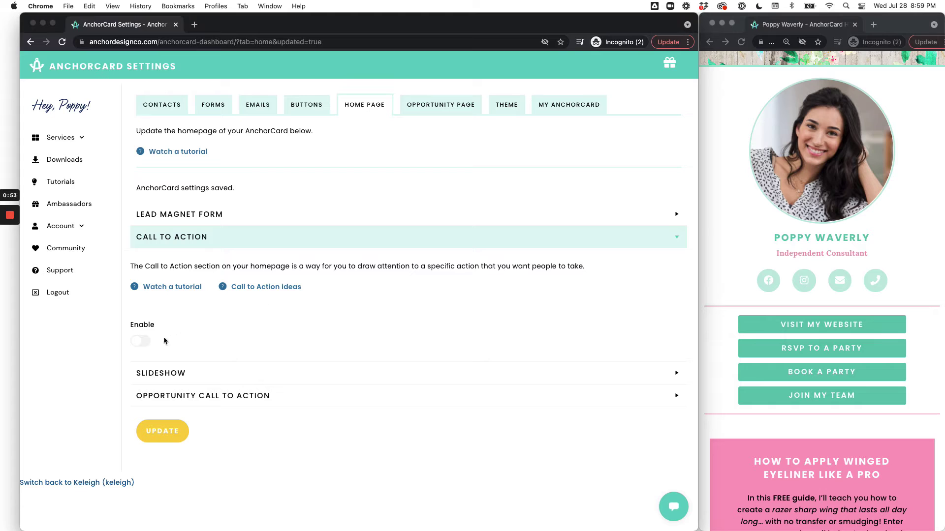
{"action": "double_click", "coordinate": [131, 328]}
{"action": "left_click", "coordinate": [159, 326]}
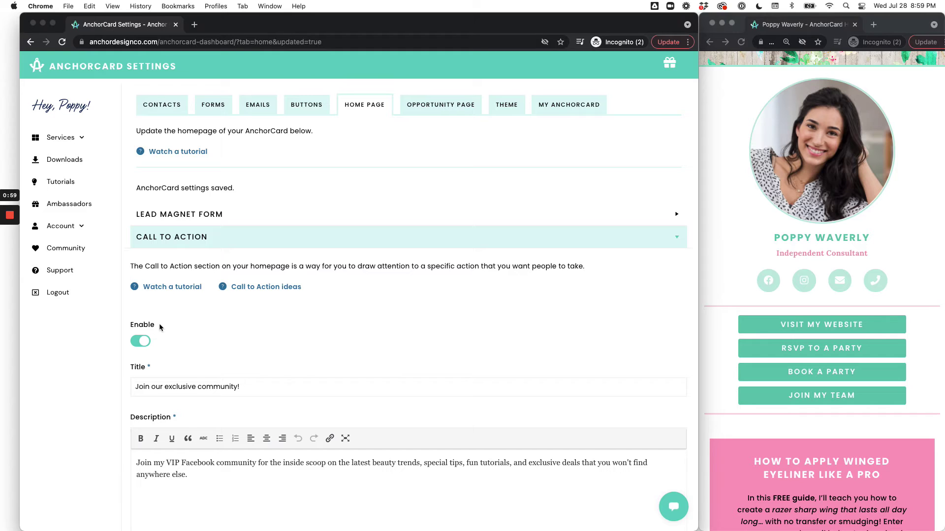
{"action": "left_click", "coordinate": [140, 343]}
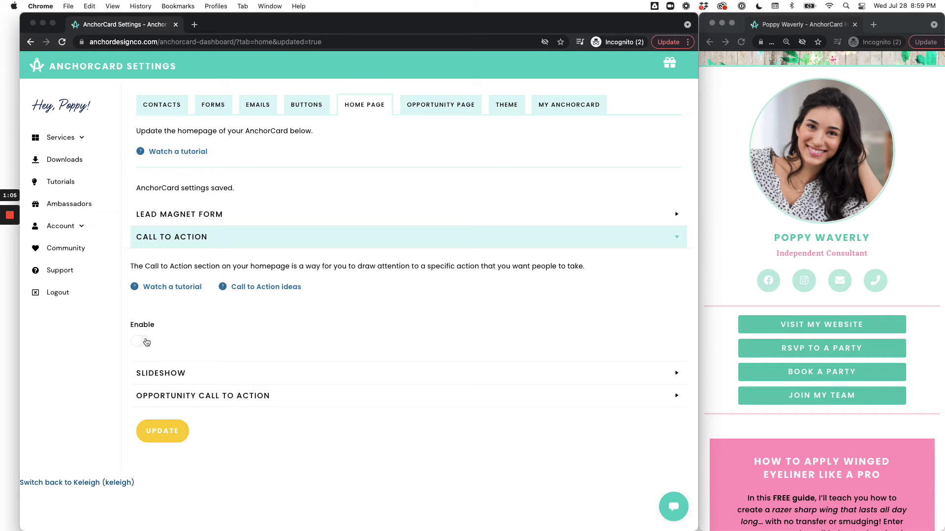
Step: Switch the Call to Action Enable toggle on and scroll down to its title, description and button fields
{"action": "left_click", "coordinate": [146, 343]}
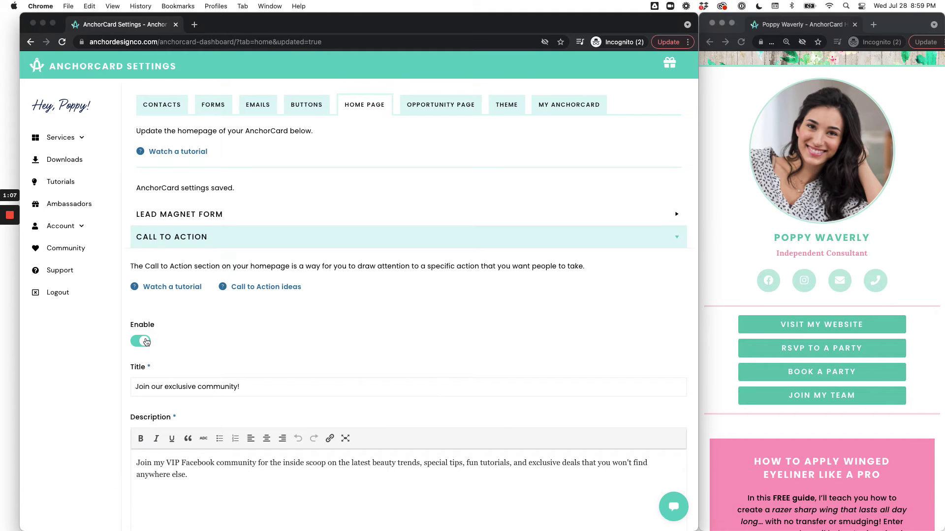
{"action": "scroll", "coordinate": [147, 342], "scroll_direction": "down", "scroll_amount": 5}
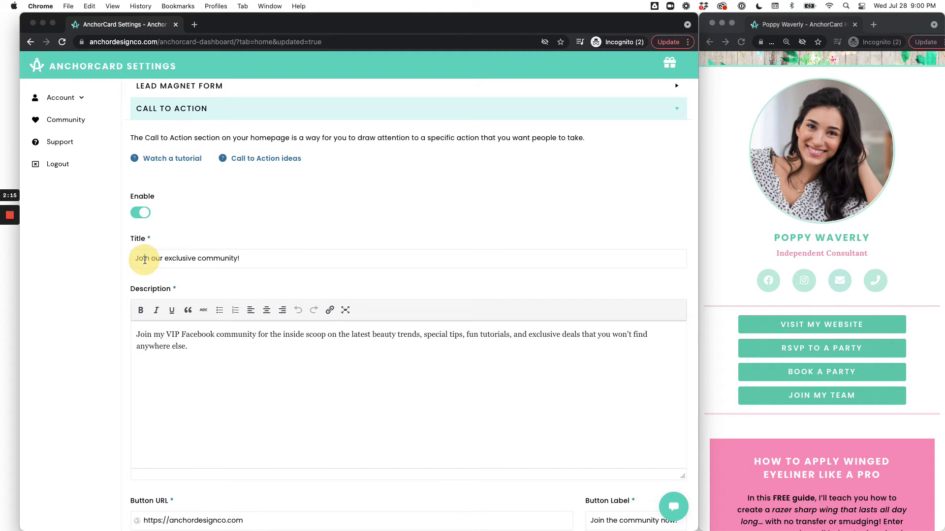
Step: Clear the existing Call to Action Title and Description text
{"action": "left_click_drag", "start_coordinate": [133, 258], "coordinate": [240, 259]}
{"action": "key", "text": "BackSpace"}
{"action": "left_click_drag", "start_coordinate": [196, 347], "coordinate": [123, 332]}
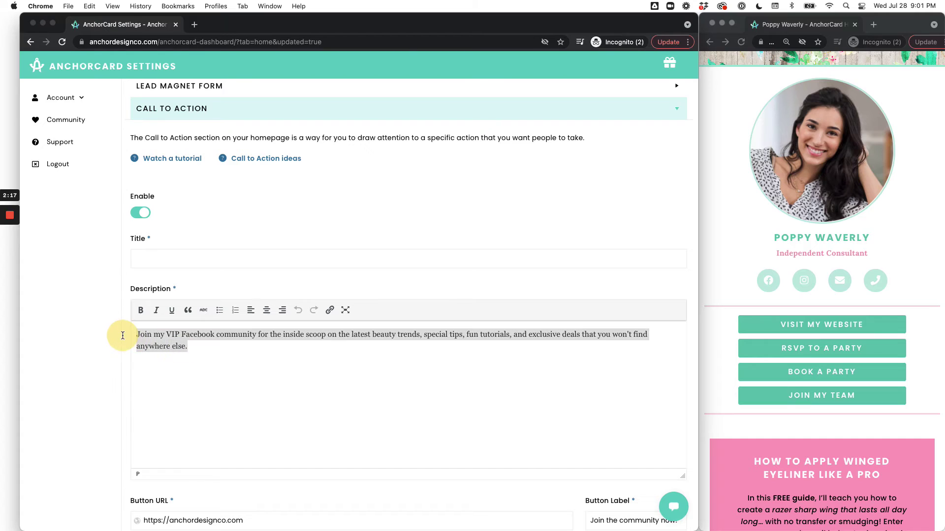
{"action": "key", "text": "BackSpace"}
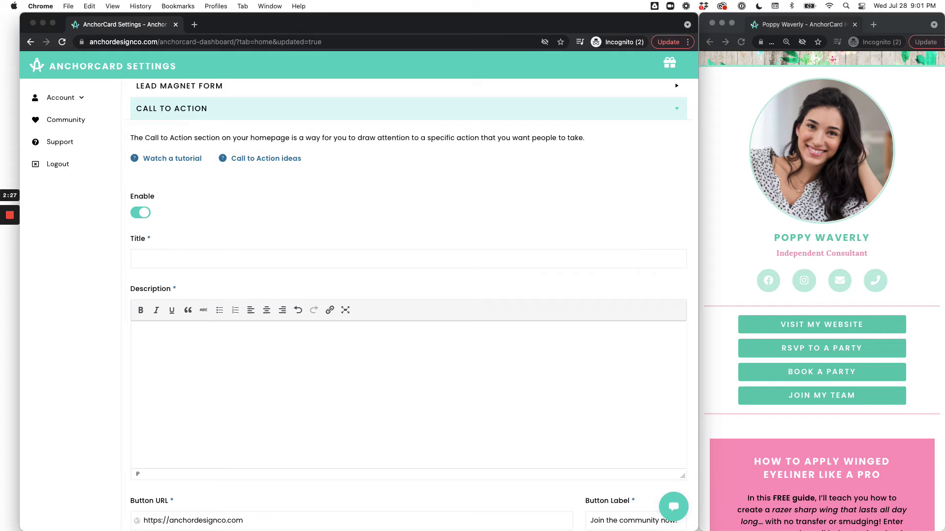
Step: Paste the VIP fitness community title and the busy-moms description into the empty fields
{"action": "left_click", "coordinate": [128, 261]}
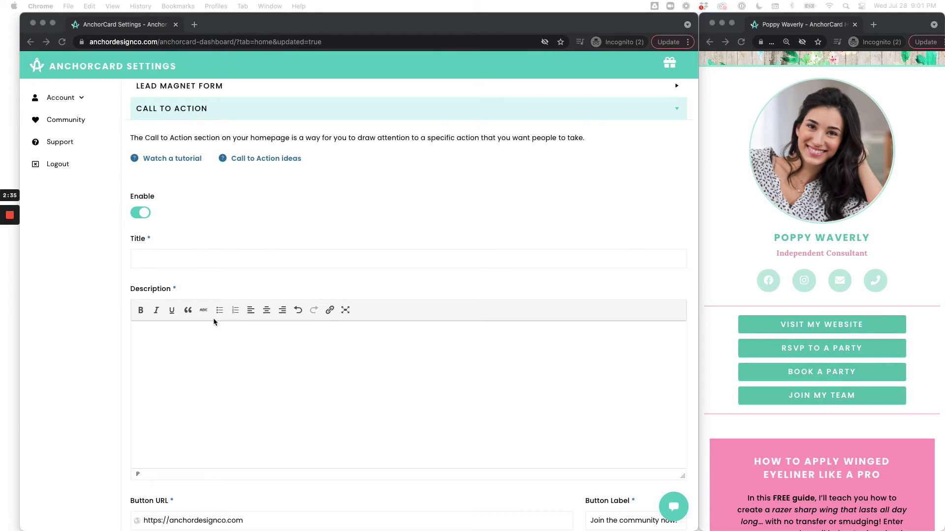
{"action": "left_click", "coordinate": [161, 260]}
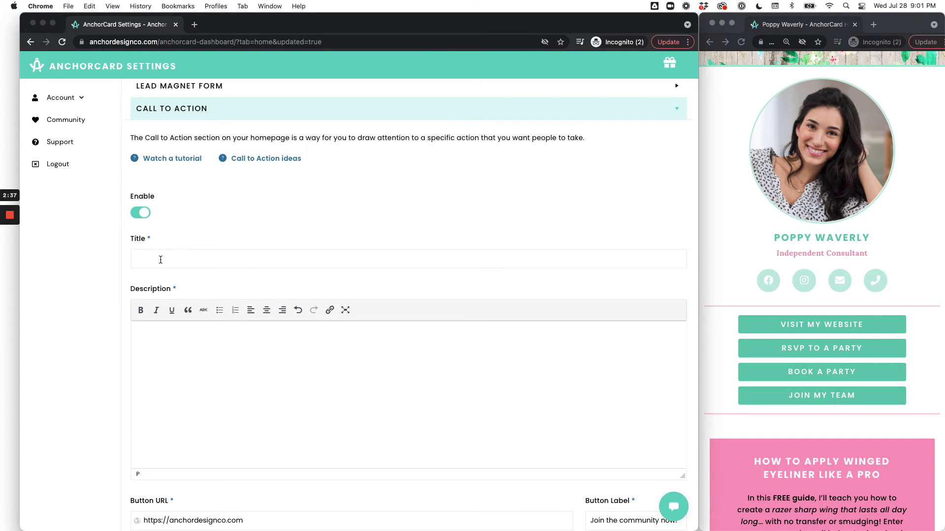
{"action": "left_click", "coordinate": [160, 259]}
{"action": "type", "text": "Join my VIP Community for daily fitness tips and free workouts!"}
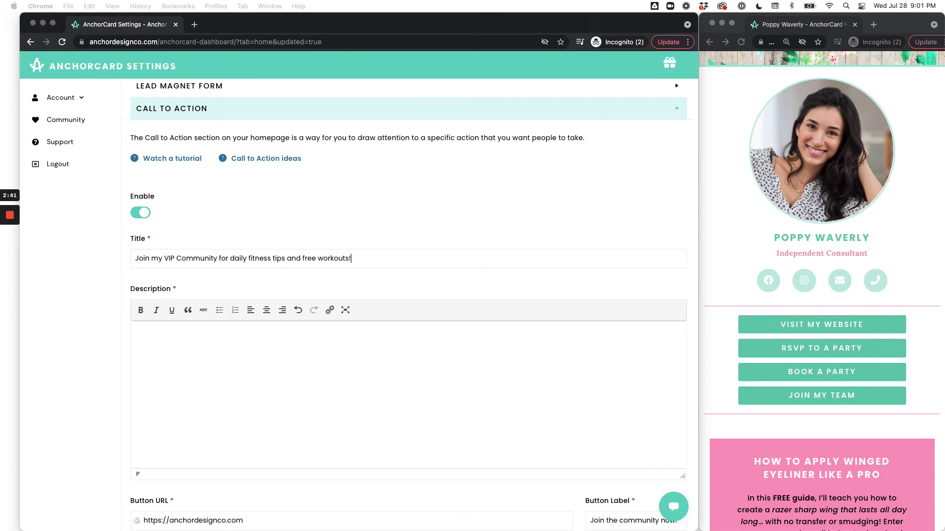
{"action": "left_click", "coordinate": [148, 350]}
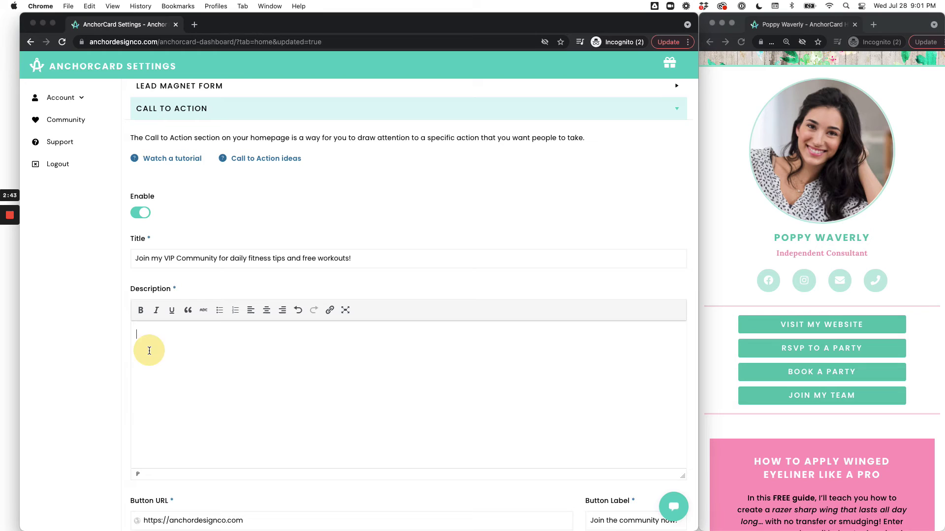
{"action": "type", "text": "Calling all busy mamas! As a working mom of 3 (4 if you count my husband!) I know how it feels to have a to-do list a mile long and not a single second left at the end of the day. Finding time for fitness isn’t always easy… especially if it’s not your favorite hobby. My VIP community is dedicated to helping you find time for yourself for fitness so that you can keep up with the kiddos and feel beautiful in your body… especially when you feel like there isn’t a second to spare."}
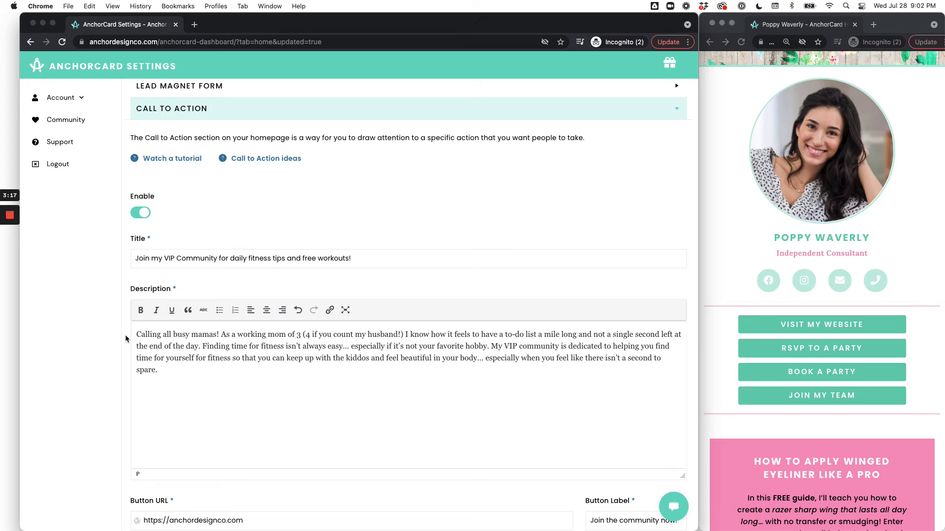
{"action": "scroll", "coordinate": [125, 335], "scroll_direction": "down", "scroll_amount": 5}
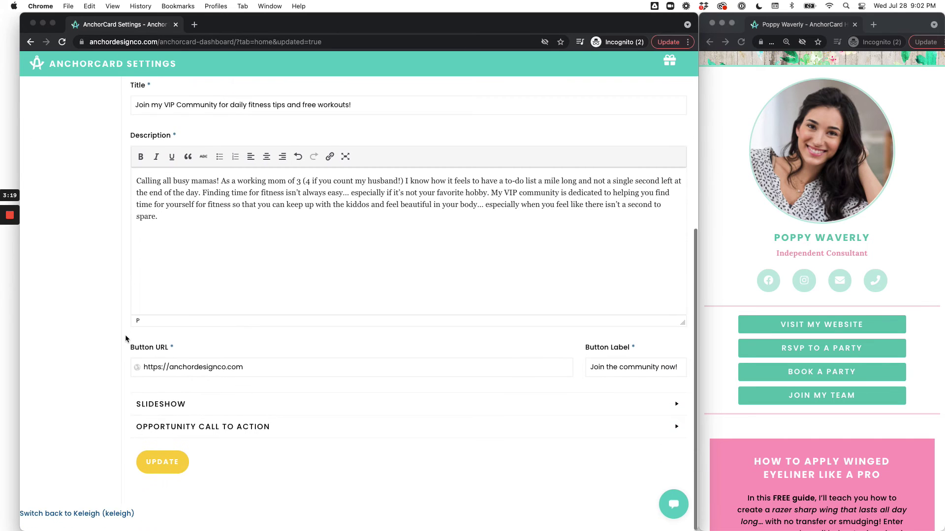
Step: Change the Button URL to the Facebook group address facebook.com/groups/builditlikeabusines…
{"action": "left_click_drag", "start_coordinate": [130, 351], "coordinate": [169, 352]}
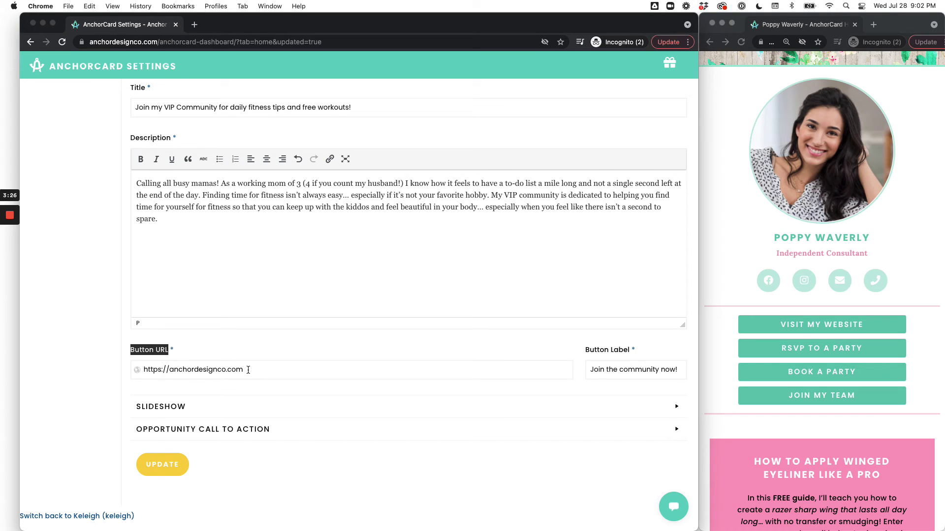
{"action": "left_click_drag", "start_coordinate": [249, 369], "coordinate": [165, 370]}
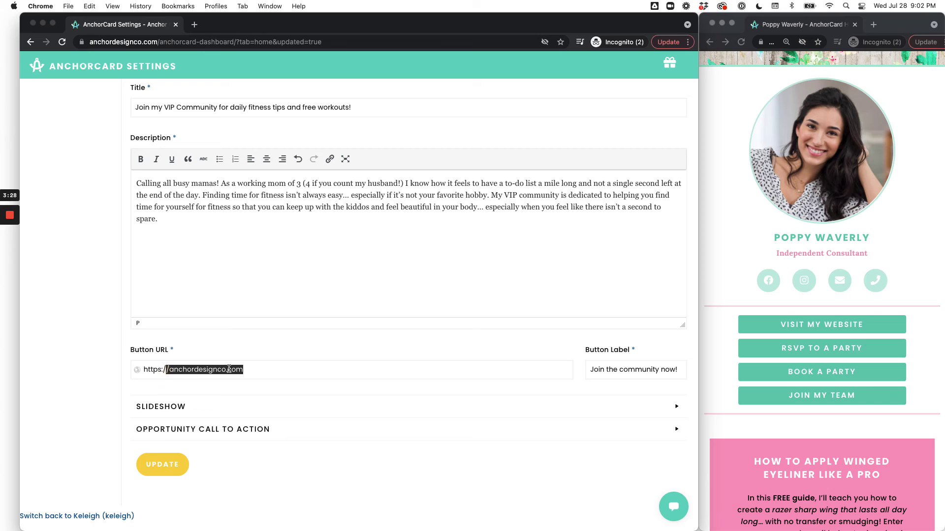
{"action": "type", "text": "/facebook"}
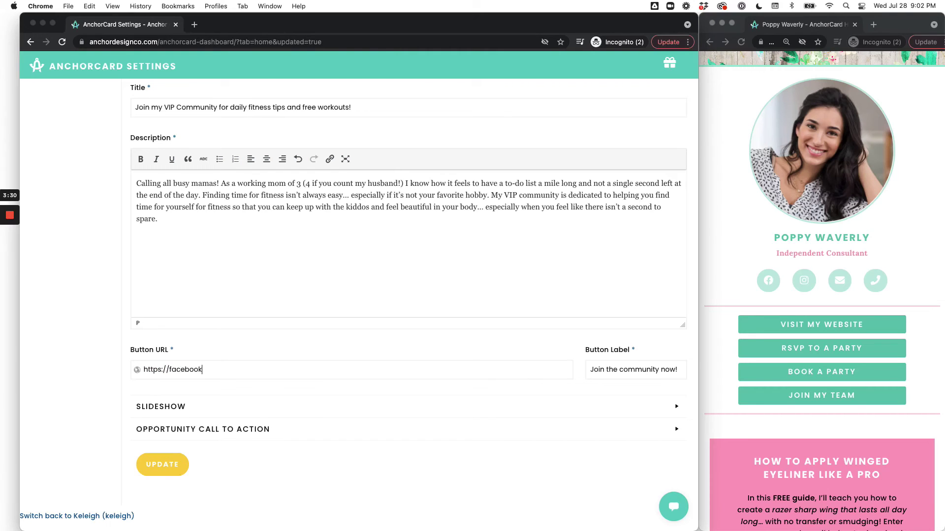
{"action": "type", "text": ".com/groups/builditlikeabusines"}
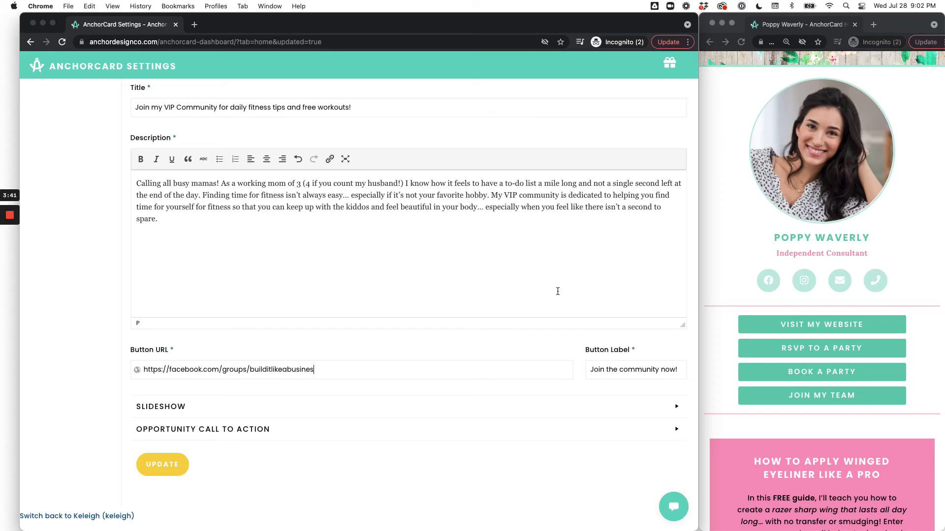
Step: Try a shorter button label, then undo to keep 'Join the community now!'
{"action": "left_click_drag", "start_coordinate": [584, 350], "coordinate": [635, 349]}
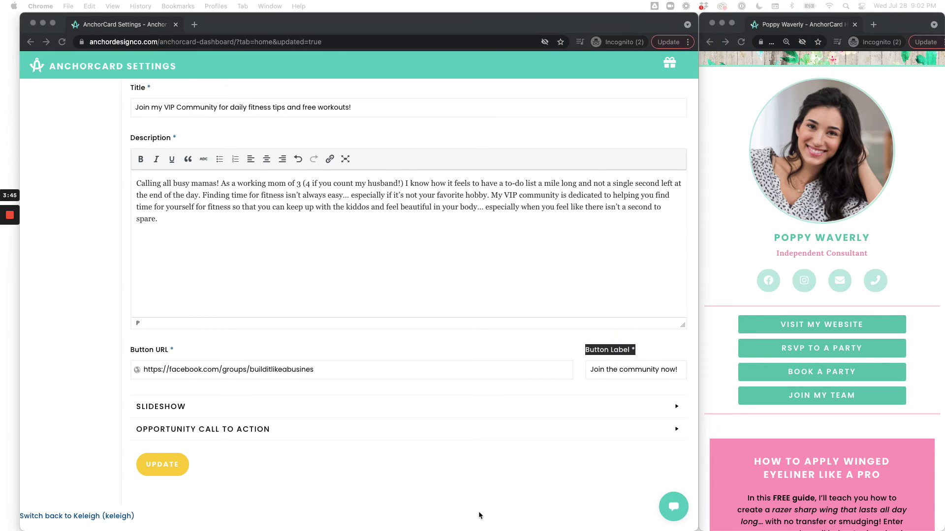
{"action": "left_click", "coordinate": [611, 372]}
{"action": "triple_click", "coordinate": [612, 372]}
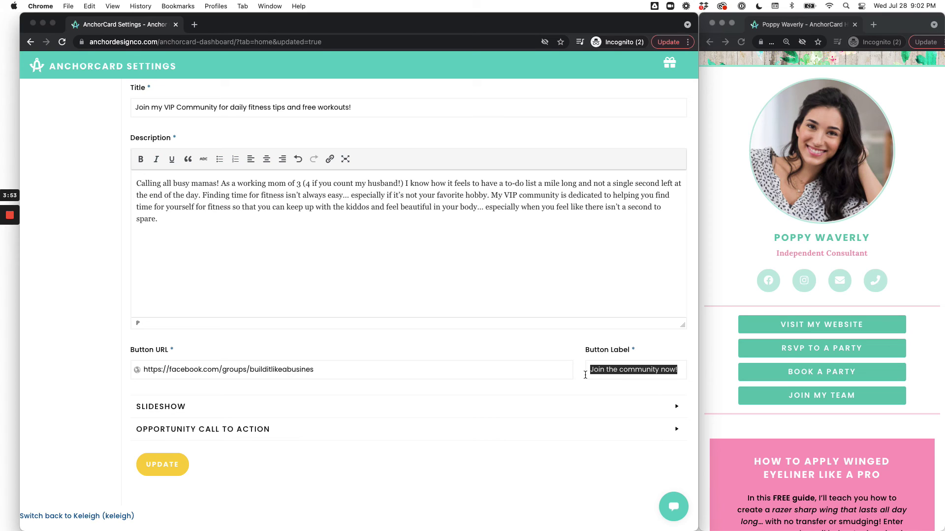
{"action": "type", "text": "Join now!"}
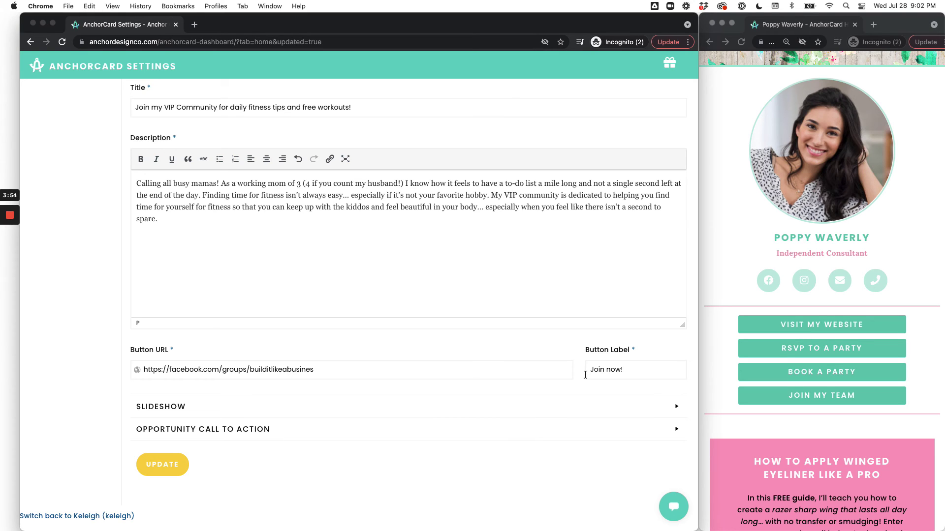
{"action": "key", "text": "super+z"}
{"action": "left_click", "coordinate": [601, 370]}
Step: Save the Call to Action settings with UPDATE and scroll down the settings page
{"action": "left_click", "coordinate": [162, 467]}
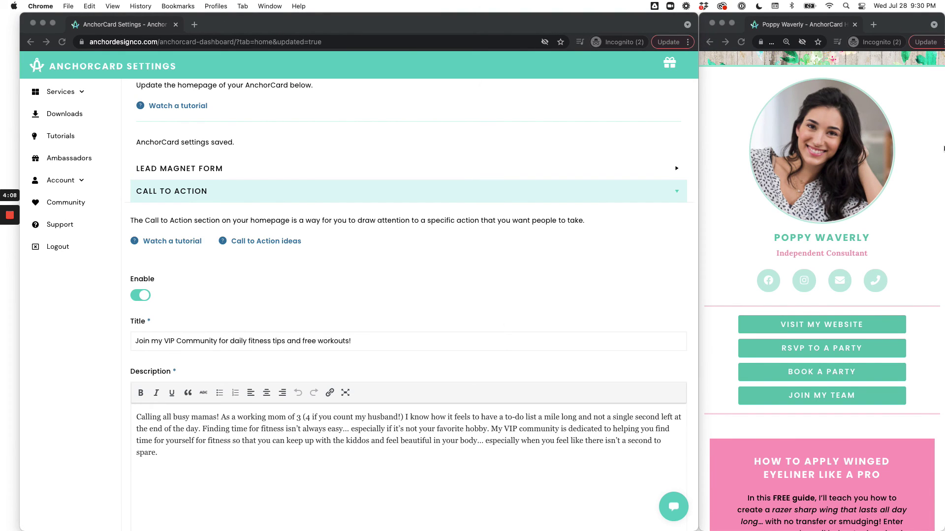
{"action": "scroll", "coordinate": [919, 236], "scroll_direction": "down", "scroll_amount": 10}
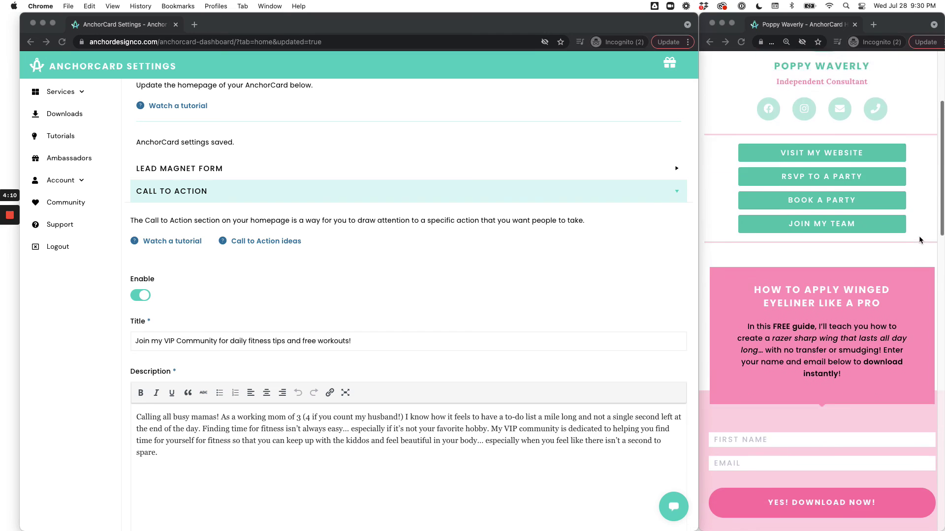
{"action": "scroll", "coordinate": [919, 235], "scroll_direction": "down", "scroll_amount": 5}
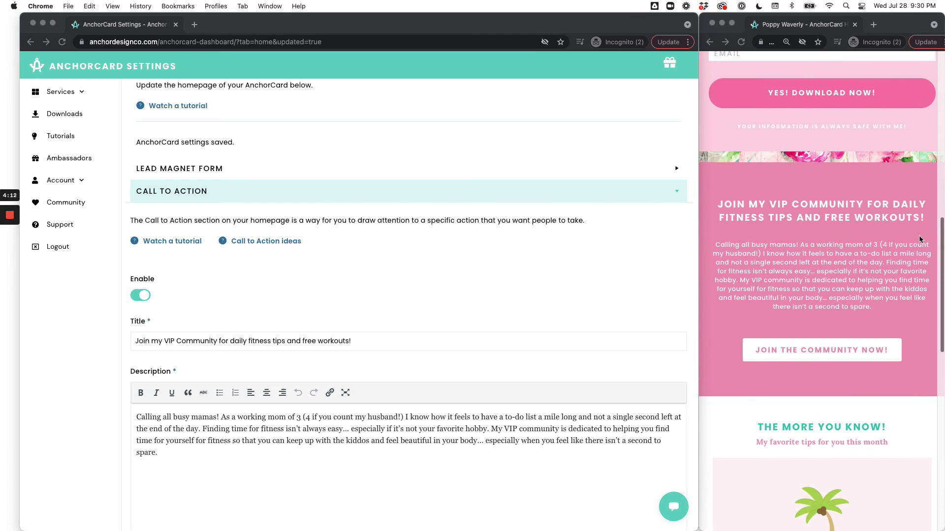
Step: Compare the live card's VIP community heading, description and join button with the settings
{"action": "left_click", "coordinate": [793, 224]}
{"action": "left_click_drag", "start_coordinate": [717, 201], "coordinate": [927, 219]}
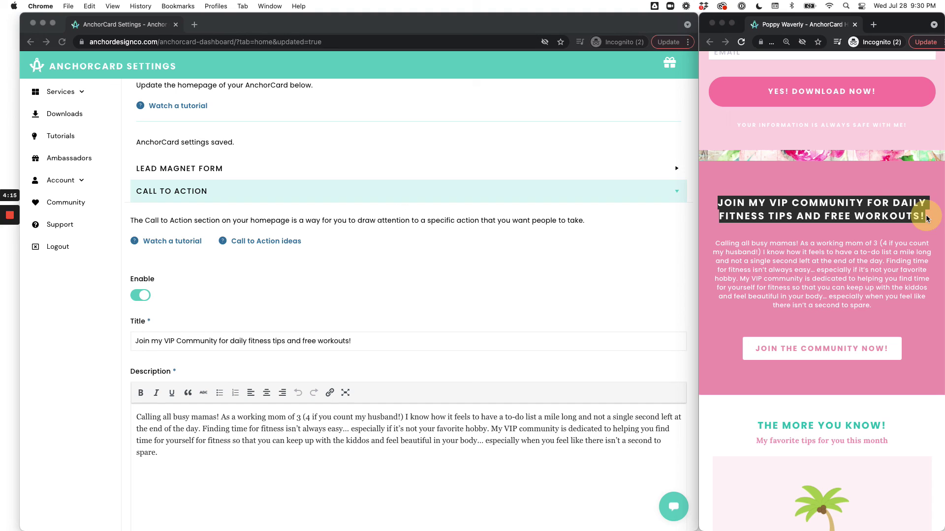
{"action": "left_click", "coordinate": [341, 339]}
{"action": "left_click", "coordinate": [716, 241]}
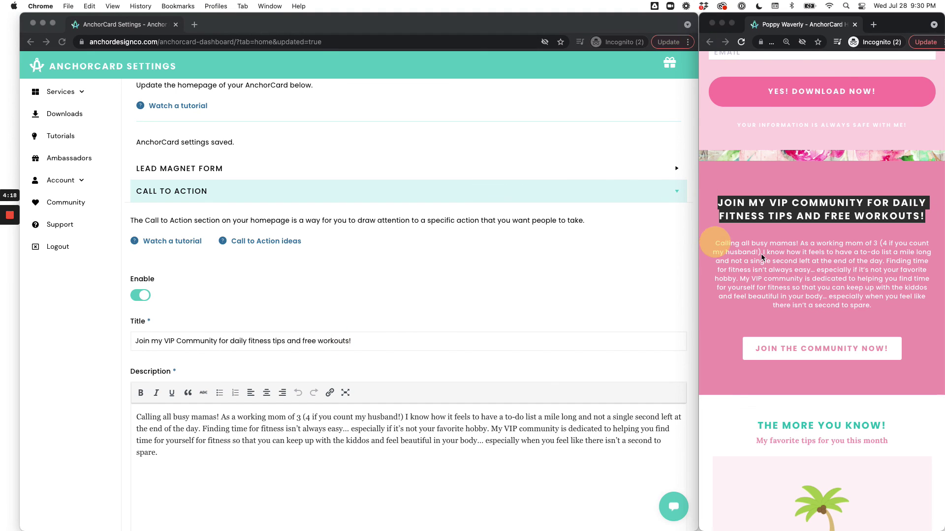
{"action": "left_click", "coordinate": [871, 308]}
{"action": "left_click", "coordinate": [307, 429]}
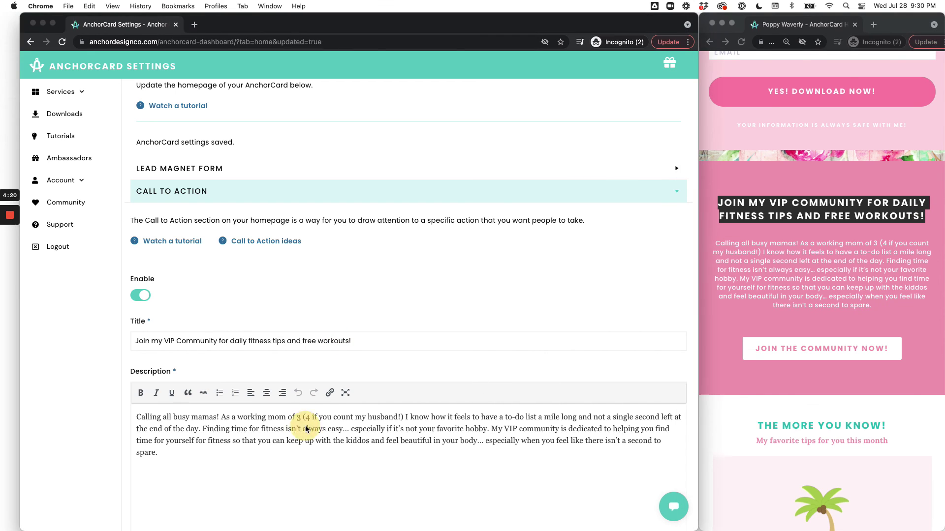
{"action": "left_click", "coordinate": [731, 351]}
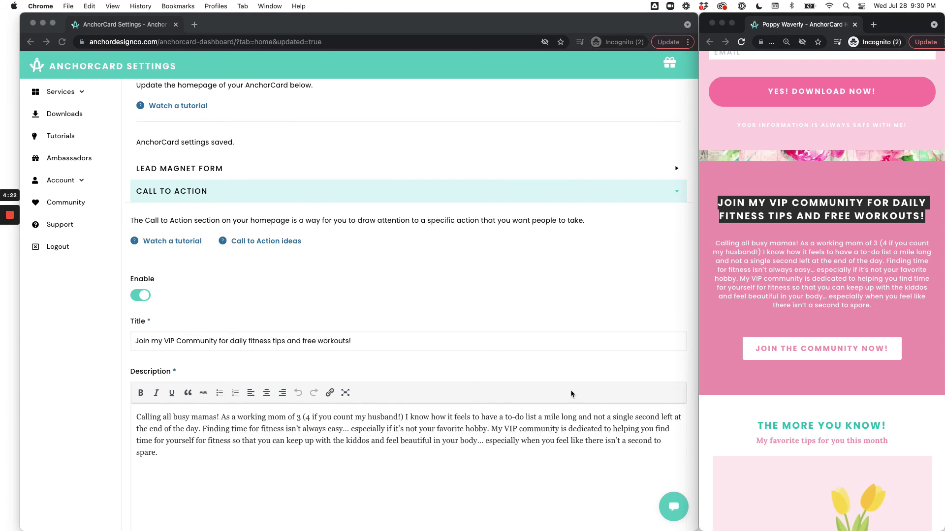
{"action": "scroll", "coordinate": [570, 390], "scroll_direction": "down", "scroll_amount": 5}
{"action": "scroll", "coordinate": [583, 453], "scroll_direction": "down", "scroll_amount": 3}
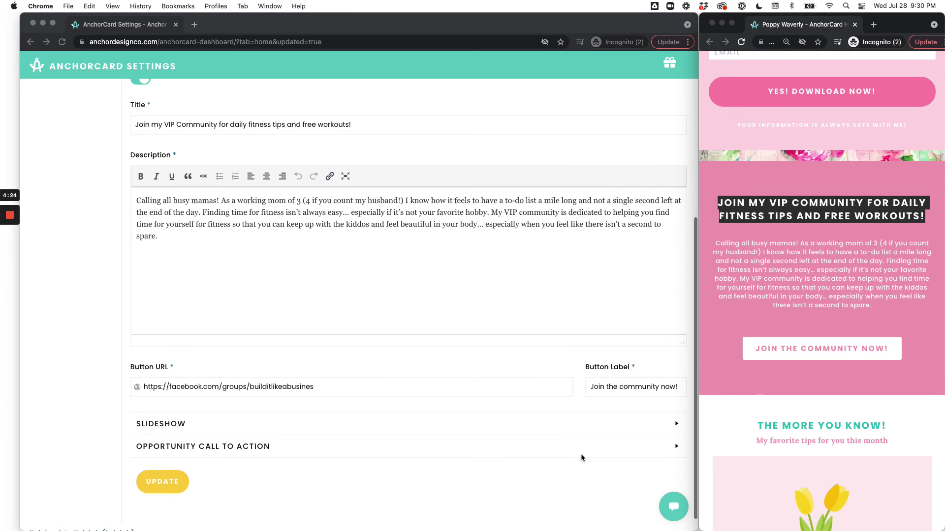
{"action": "left_click", "coordinate": [125, 389]}
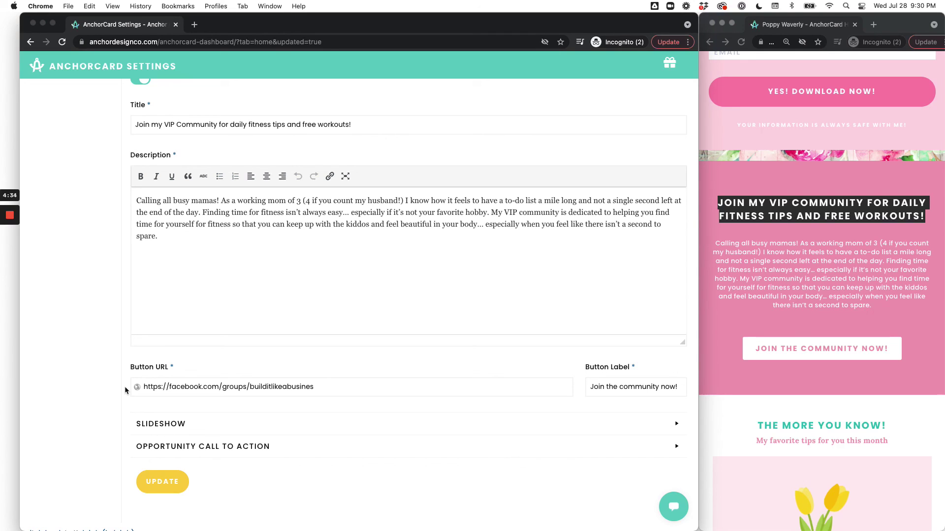
{"action": "left_click", "coordinate": [790, 226]}
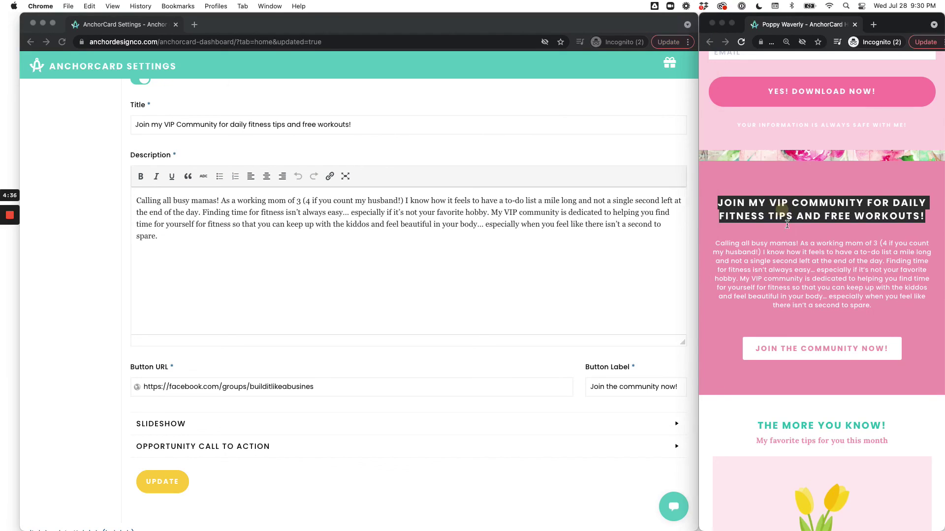